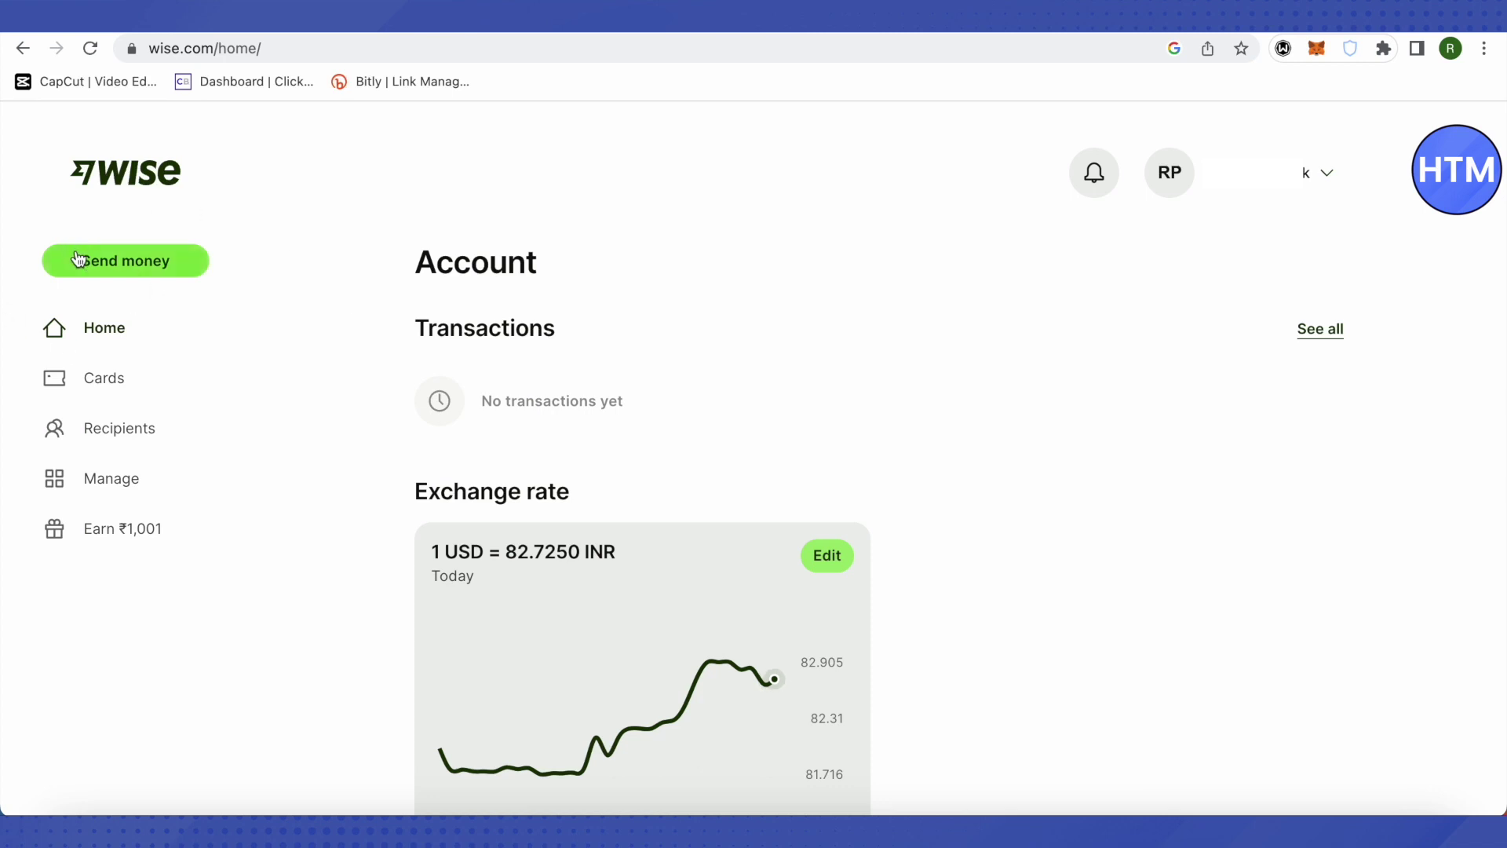
Start a same-currency USD transfer of exactly 100 USD and continue to the recipient step.
click(121, 265)
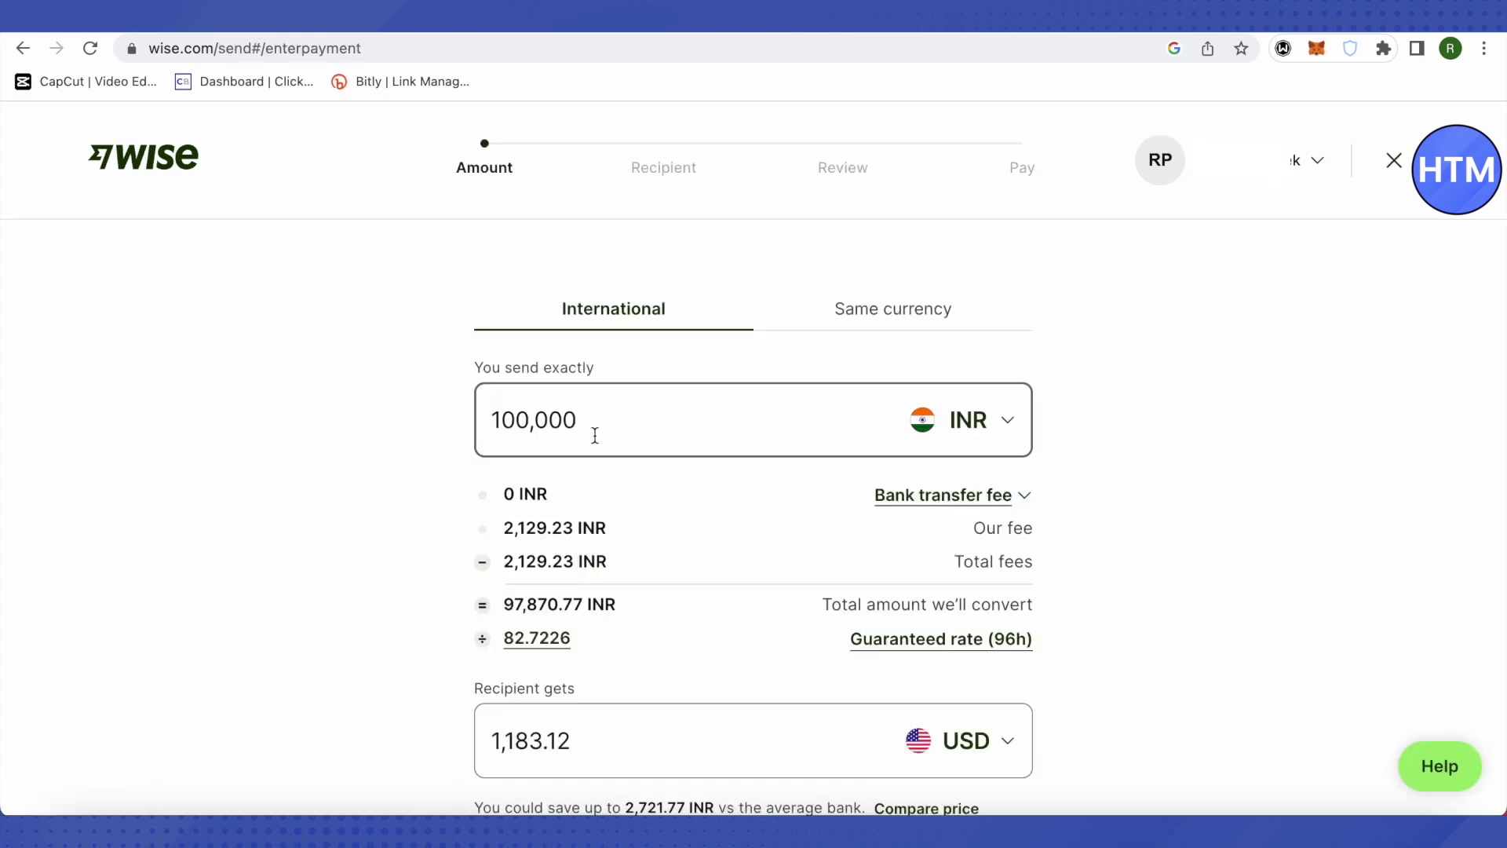
click(865, 316)
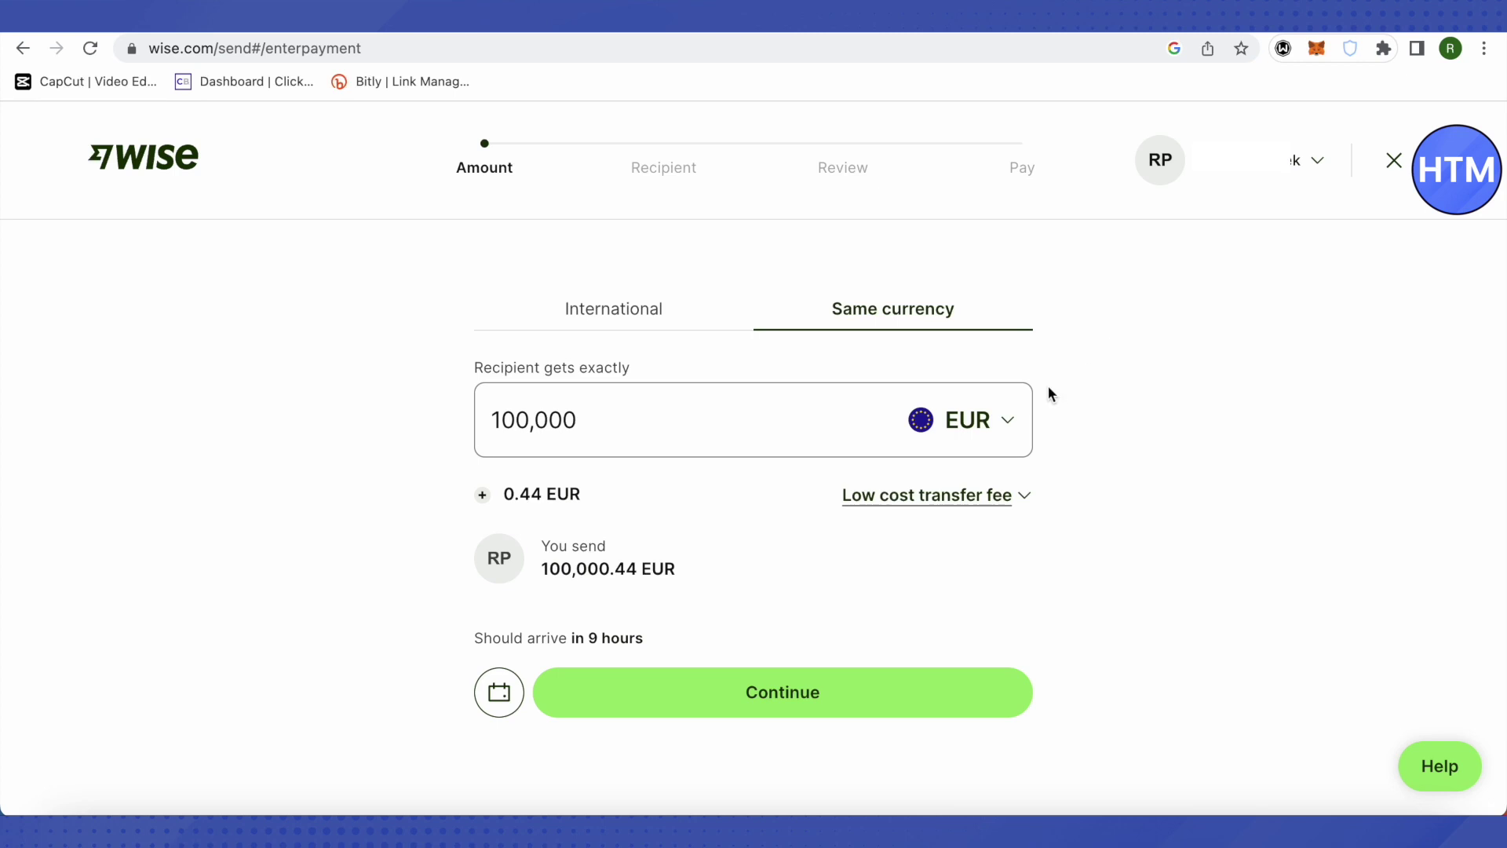
click(1009, 420)
click(897, 636)
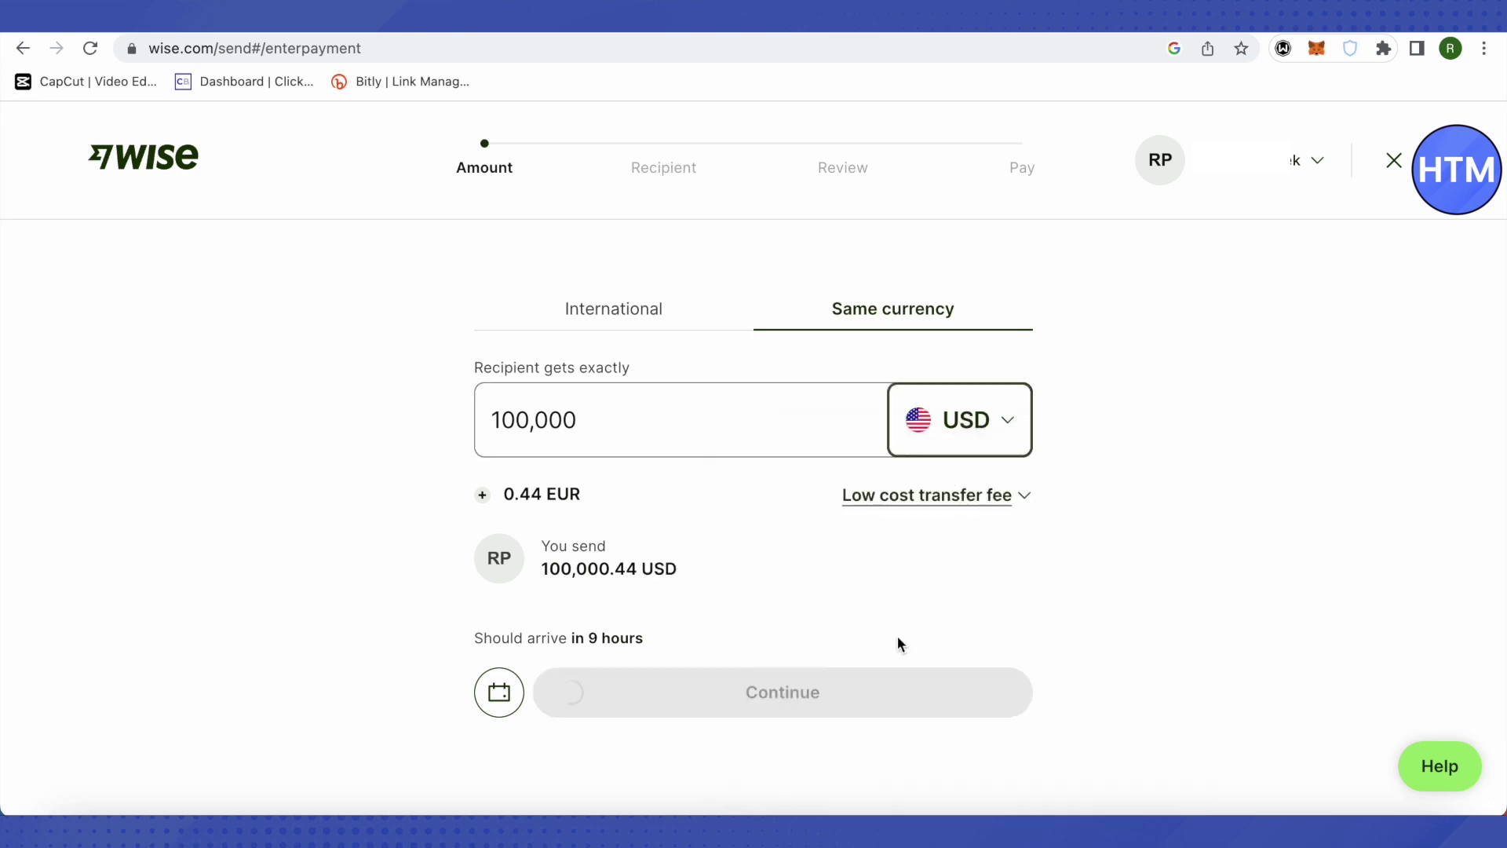
scroll(1130, 390, down, 1)
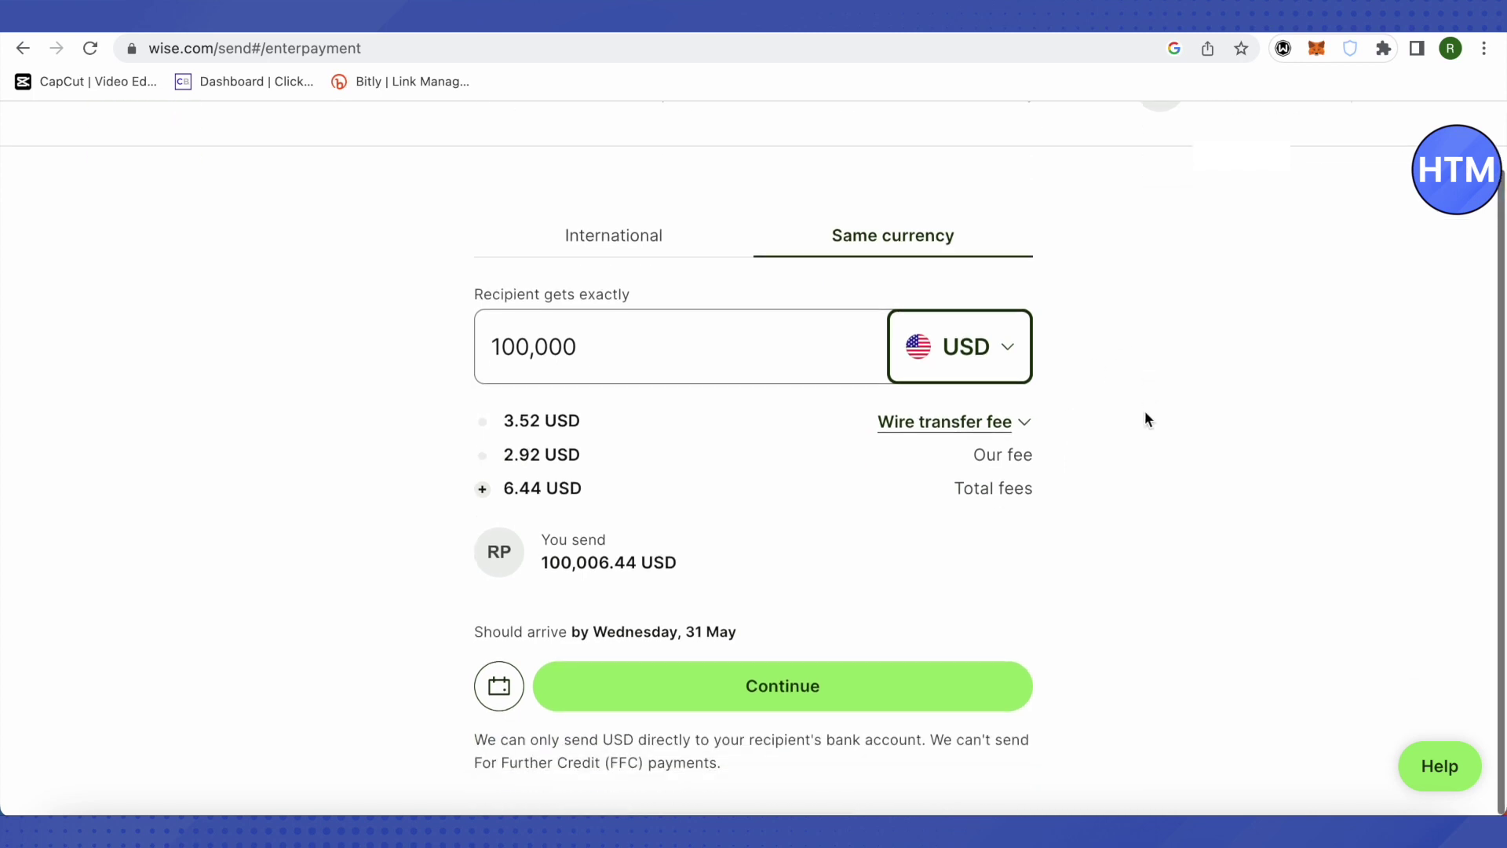
drag(644, 346, 487, 347)
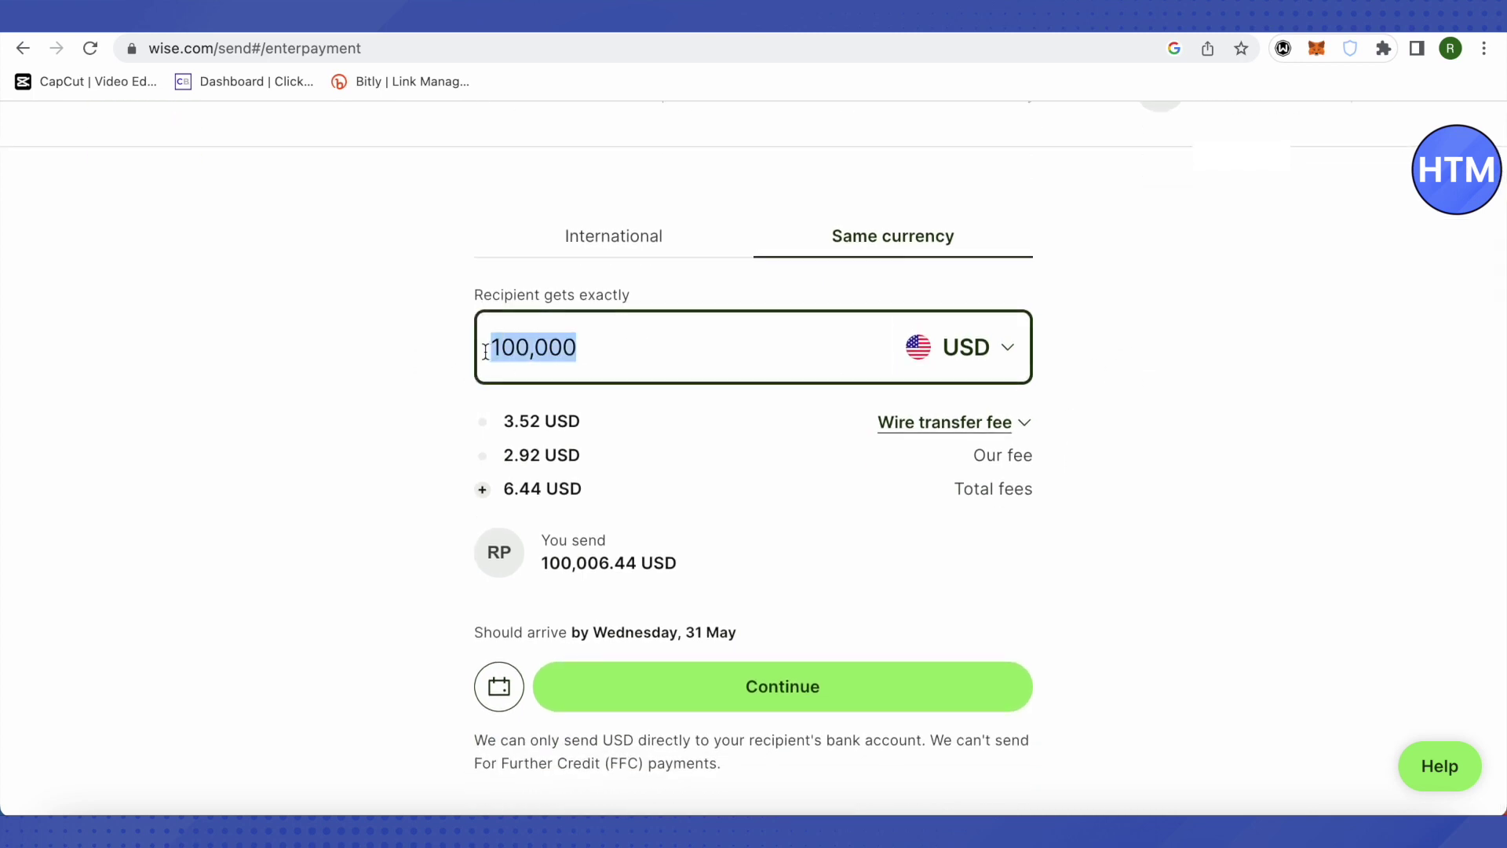
text(100)
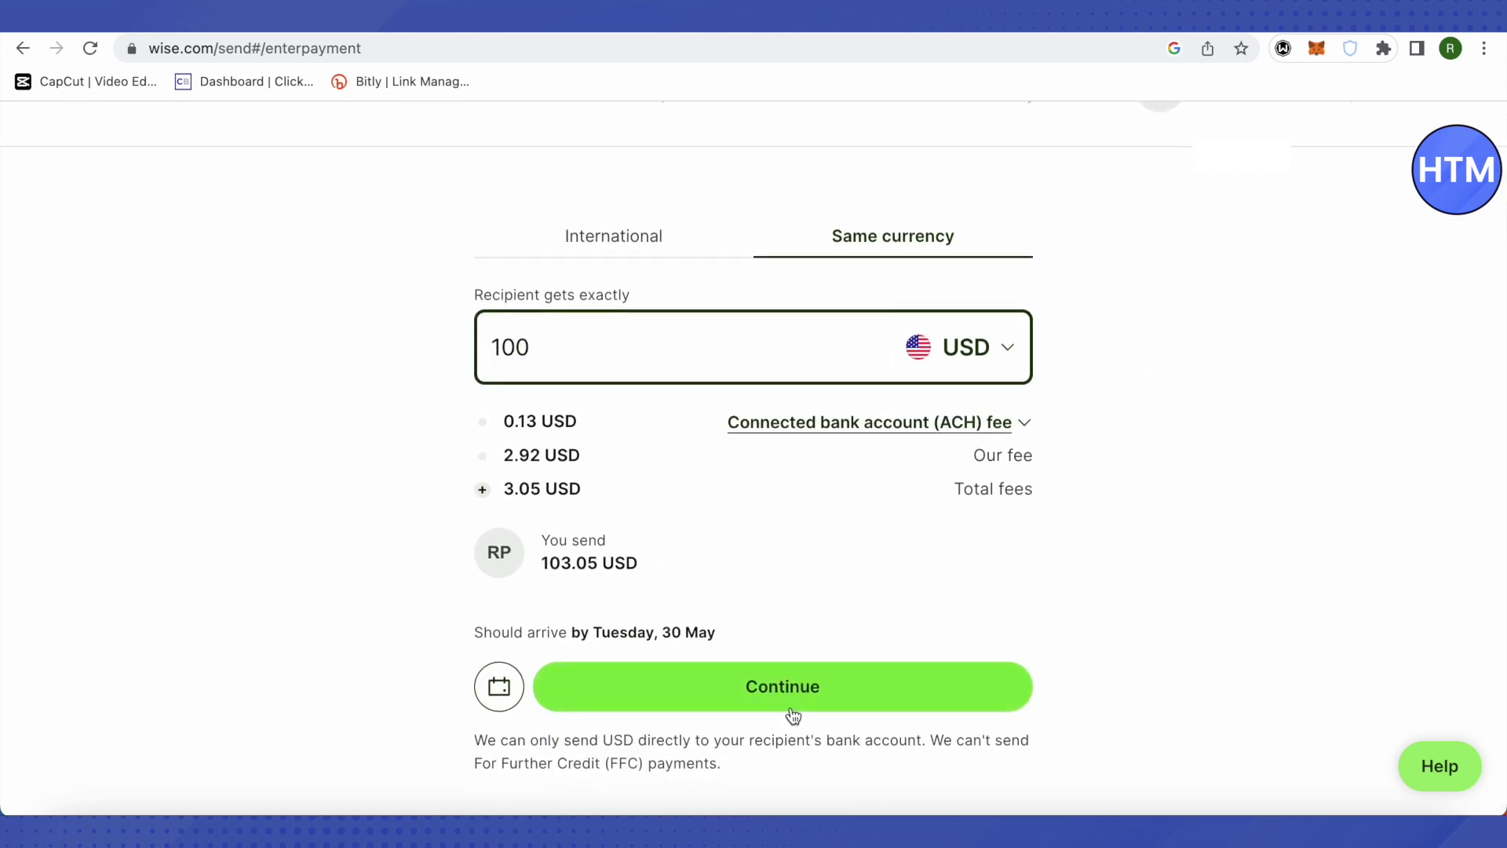
click(785, 700)
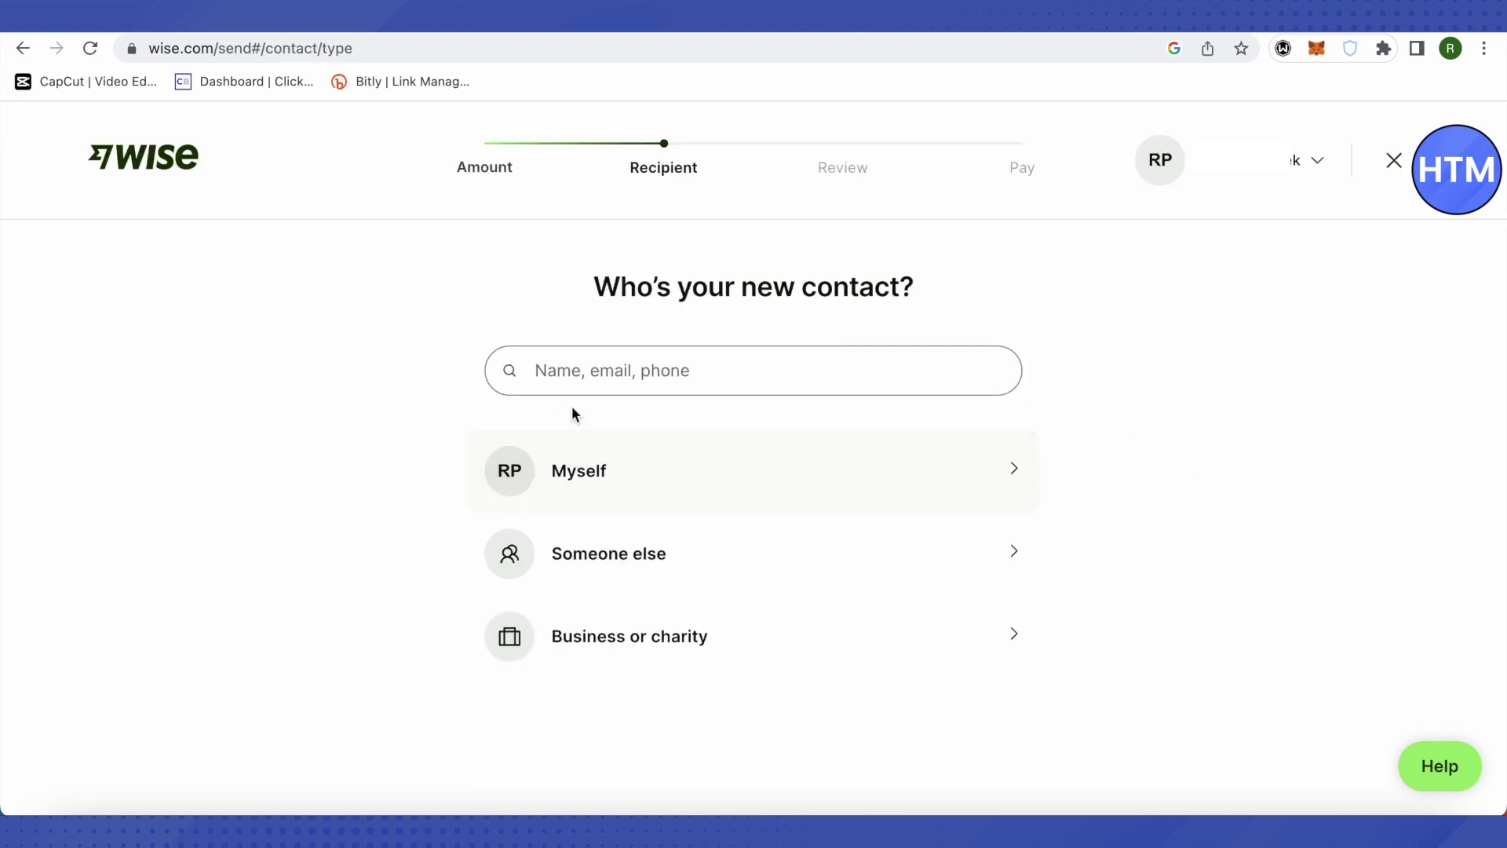
Choose Myself as the new contact to reach the ACH bank details form.
click(573, 375)
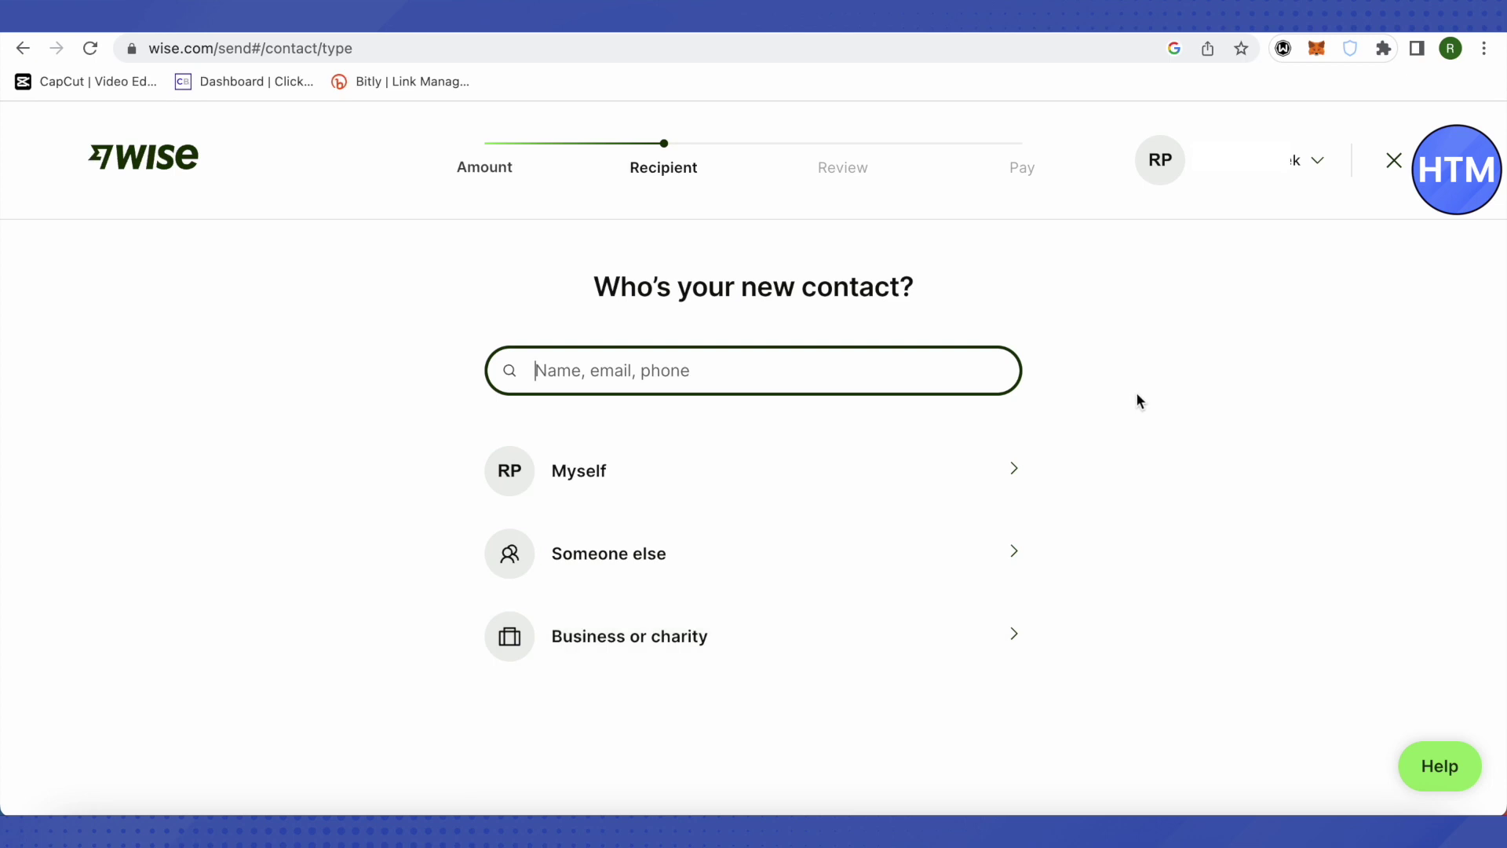
click(774, 475)
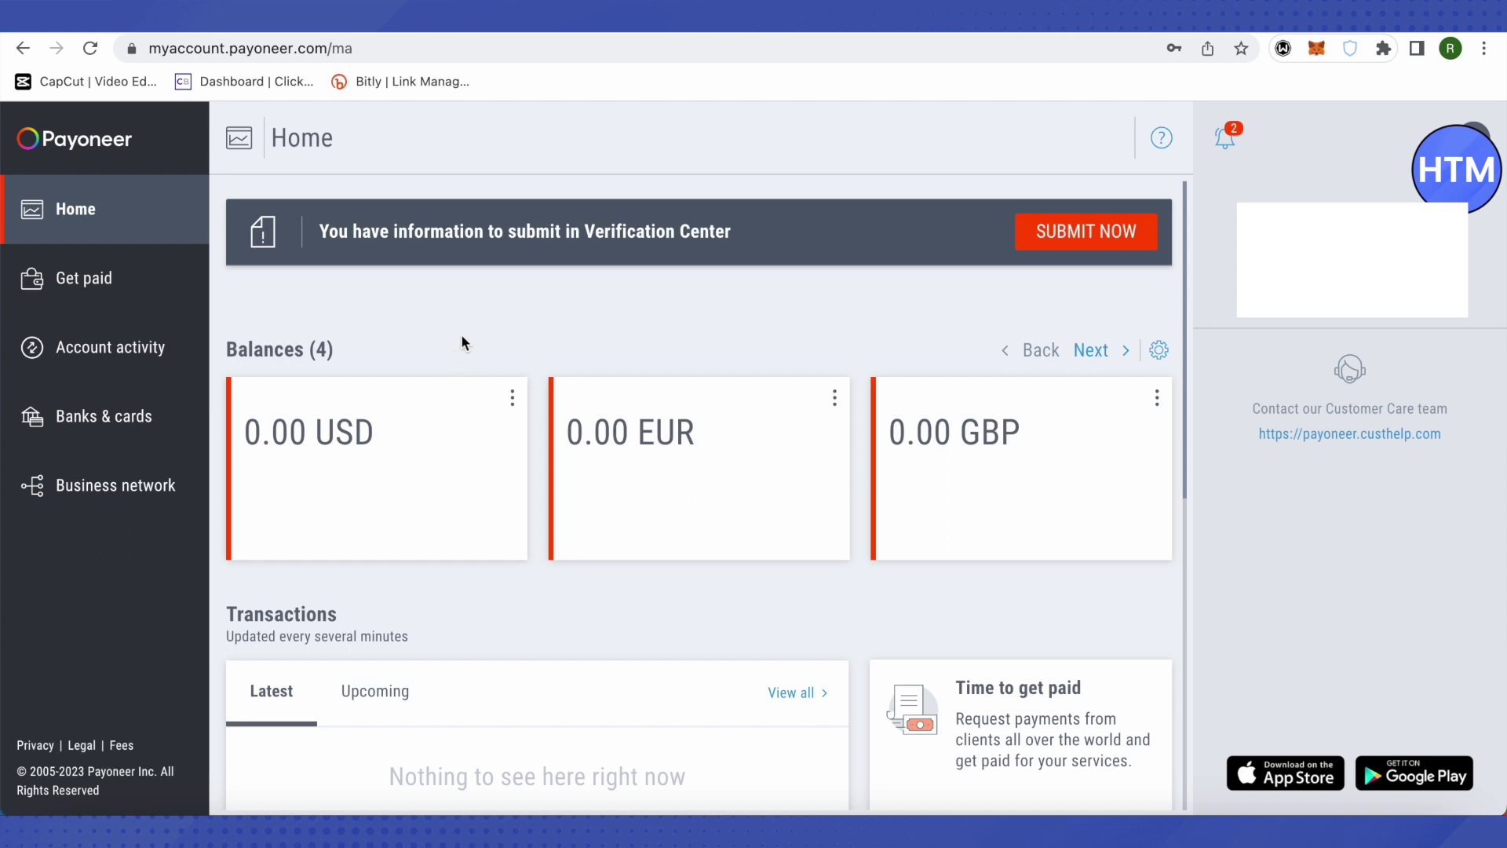
Open Receiving accounts from the USD balance card's menu on Payoneer Home.
click(513, 406)
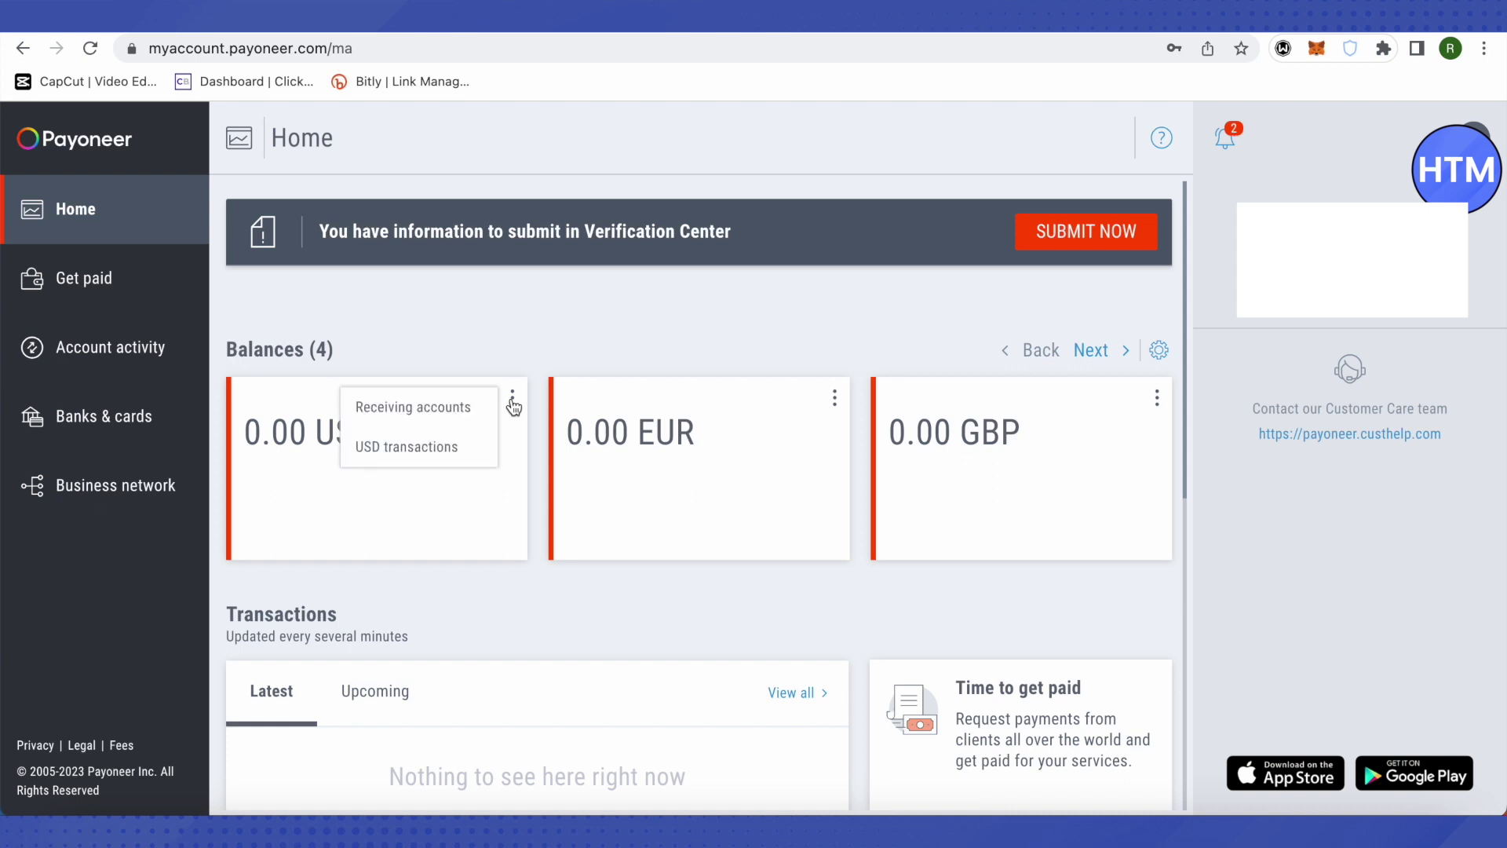
click(412, 407)
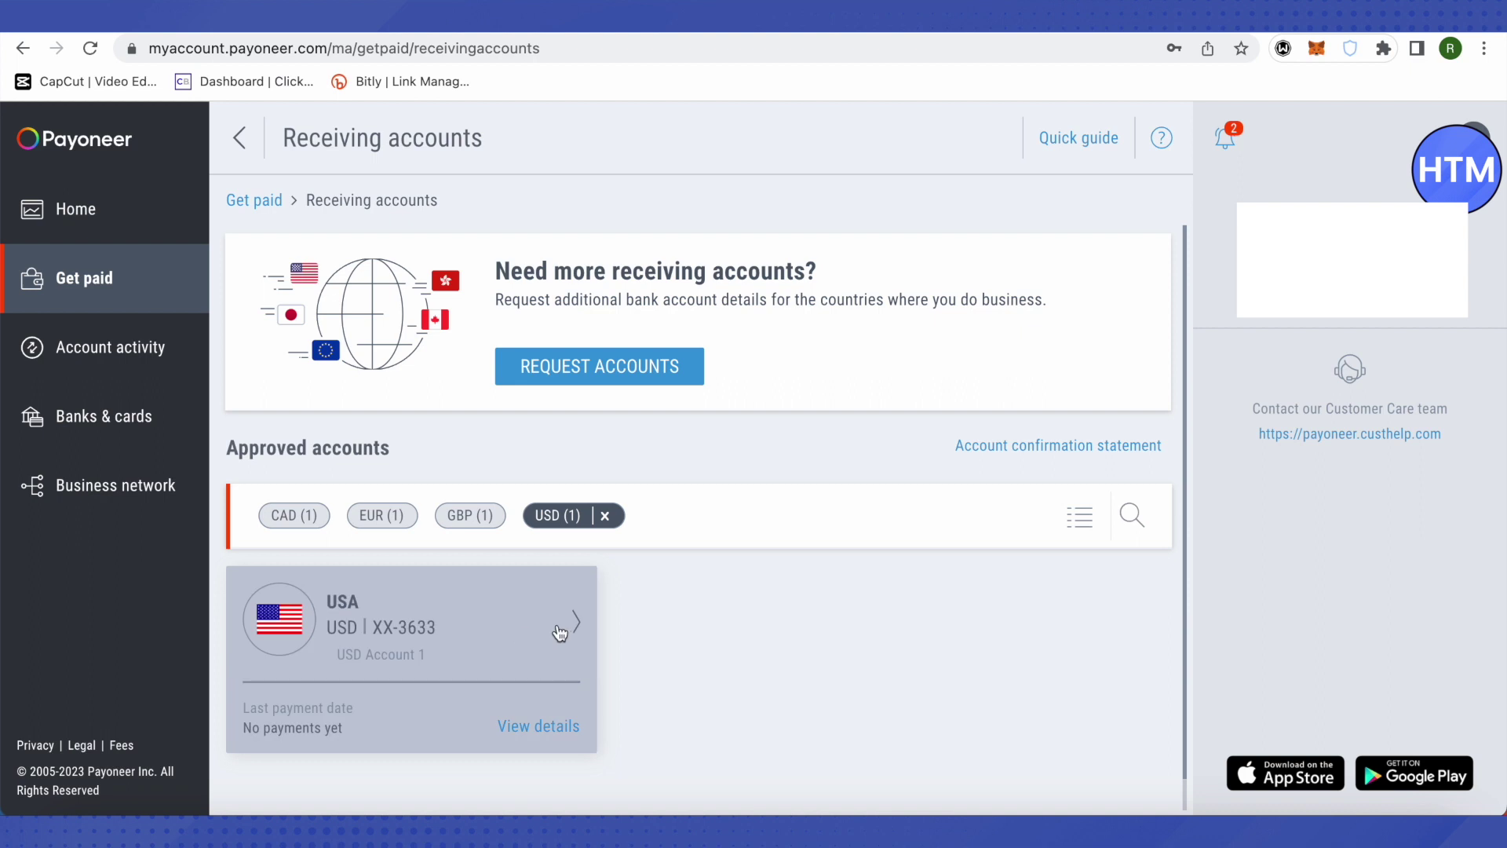